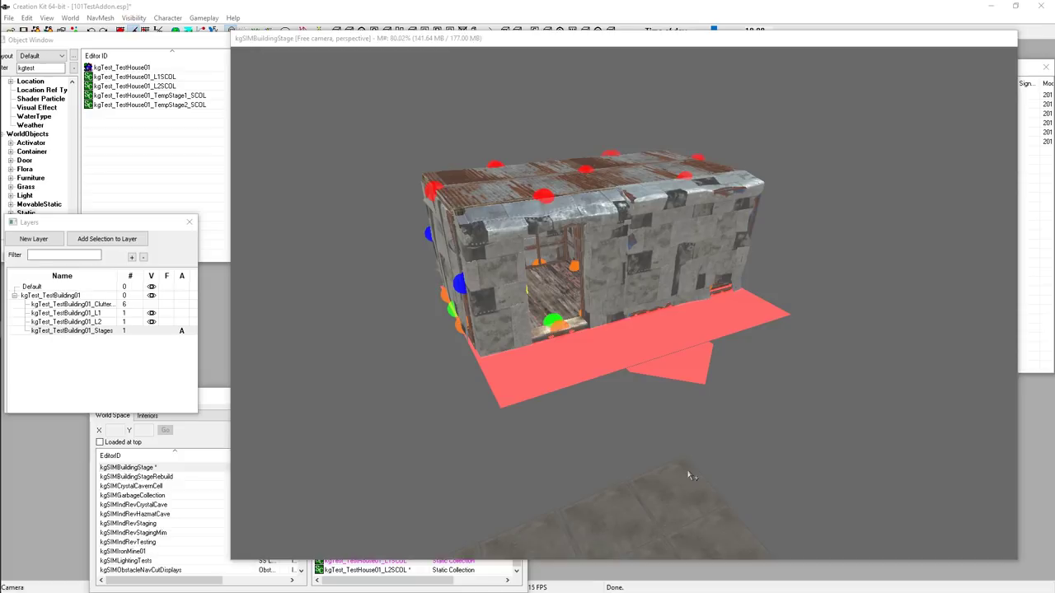
- Orbit around the test building and hide the kgTest_TestBuilding01_L2 layer, leaving only L1 visible
{"action": "mouse_move", "coordinate": [695, 183]}
{"action": "middle_mouse_down"}
{"action": "mouse_move", "coordinate": [717, 173]}
{"action": "mouse_move", "coordinate": [679, 196]}
{"action": "middle_mouse_up"}
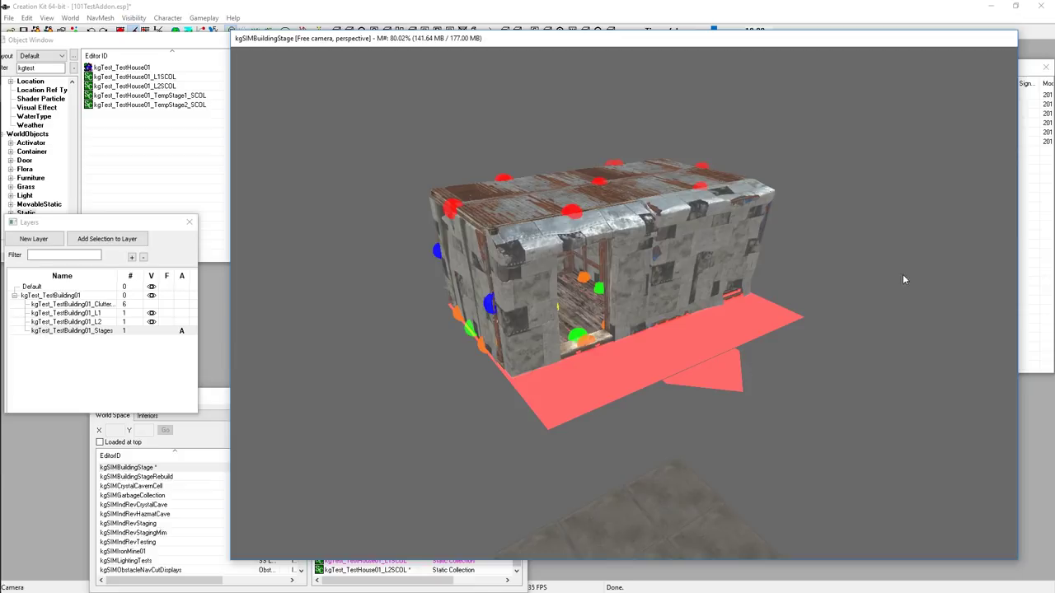
{"action": "middle_click_drag", "start_coordinate": [787, 249], "coordinate": [810, 260]}
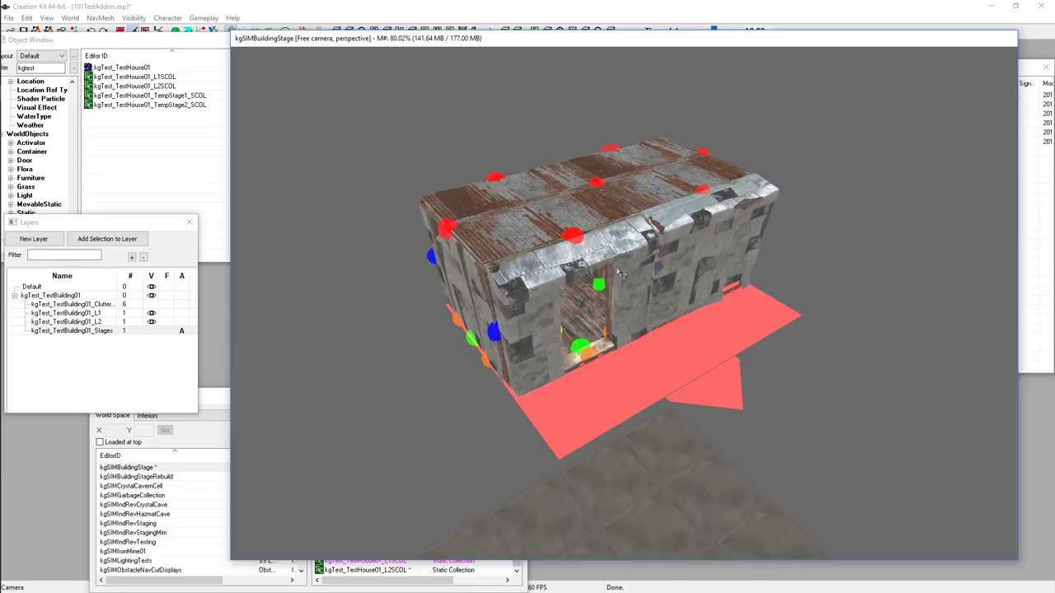
{"action": "middle_click_drag", "start_coordinate": [835, 421], "coordinate": [750, 321]}
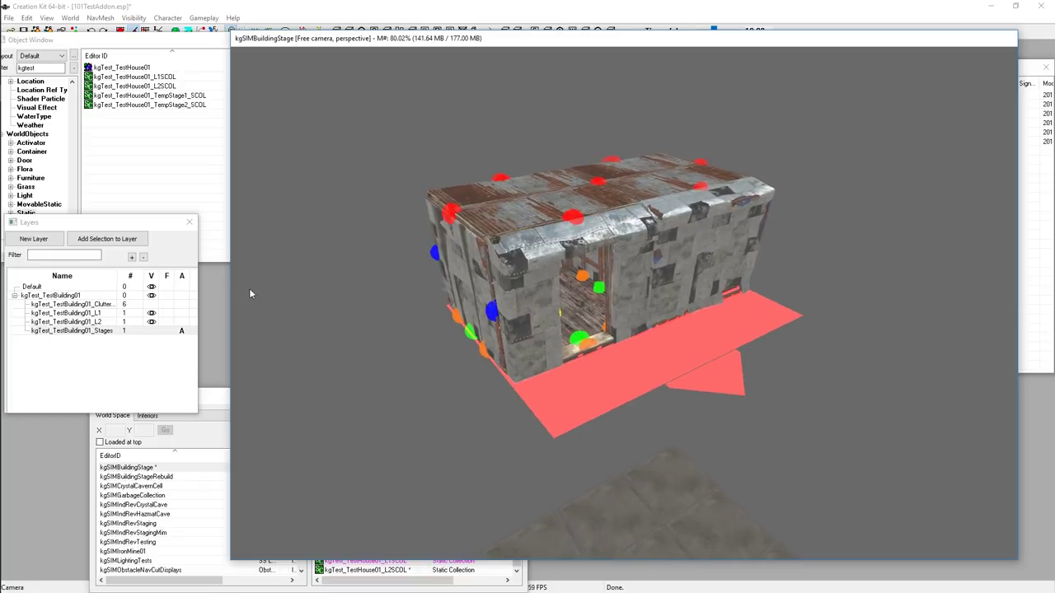
{"action": "left_click", "coordinate": [151, 321]}
{"action": "middle_click_drag", "start_coordinate": [682, 183], "coordinate": [527, 193]}
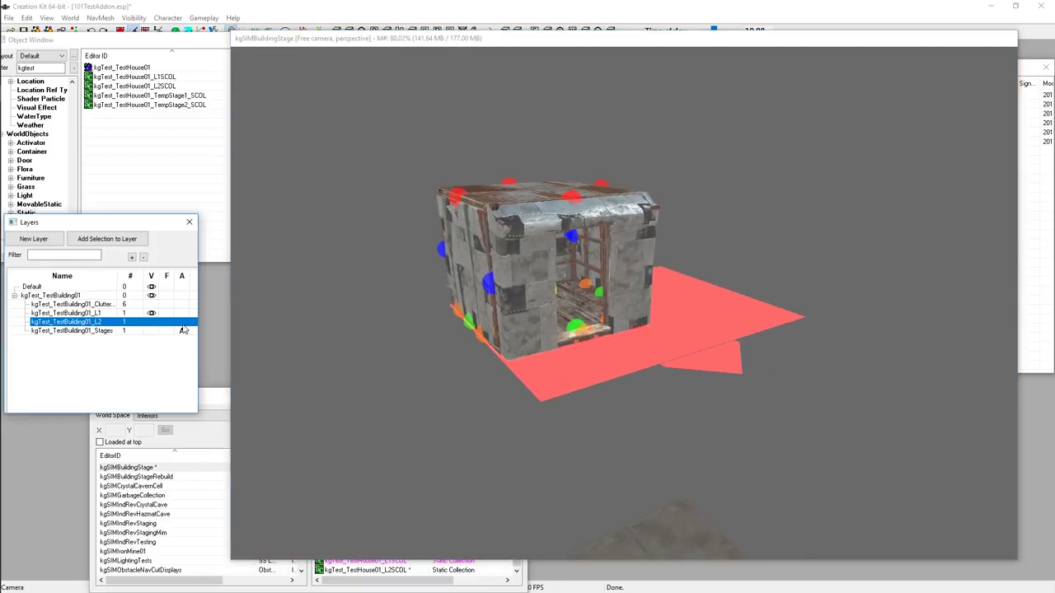
- Show L2 again, hide L1, orbit over the roof, and drag a layer onto the kgTest_TestBuilding01 parent
{"action": "left_click", "coordinate": [151, 322]}
{"action": "left_click", "coordinate": [151, 313]}
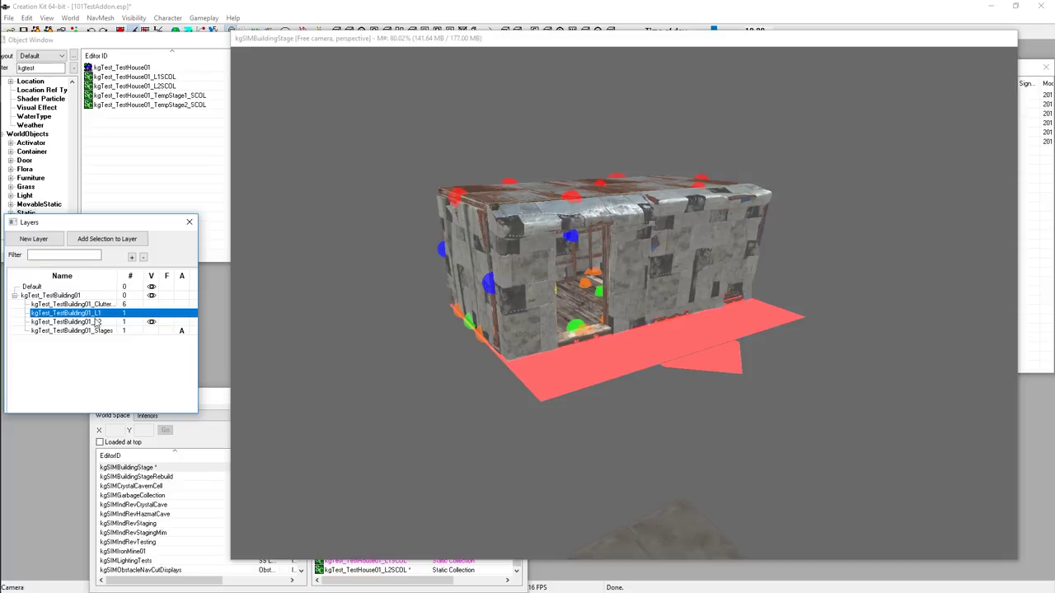
{"action": "middle_click_drag", "start_coordinate": [530, 310], "coordinate": [434, 341]}
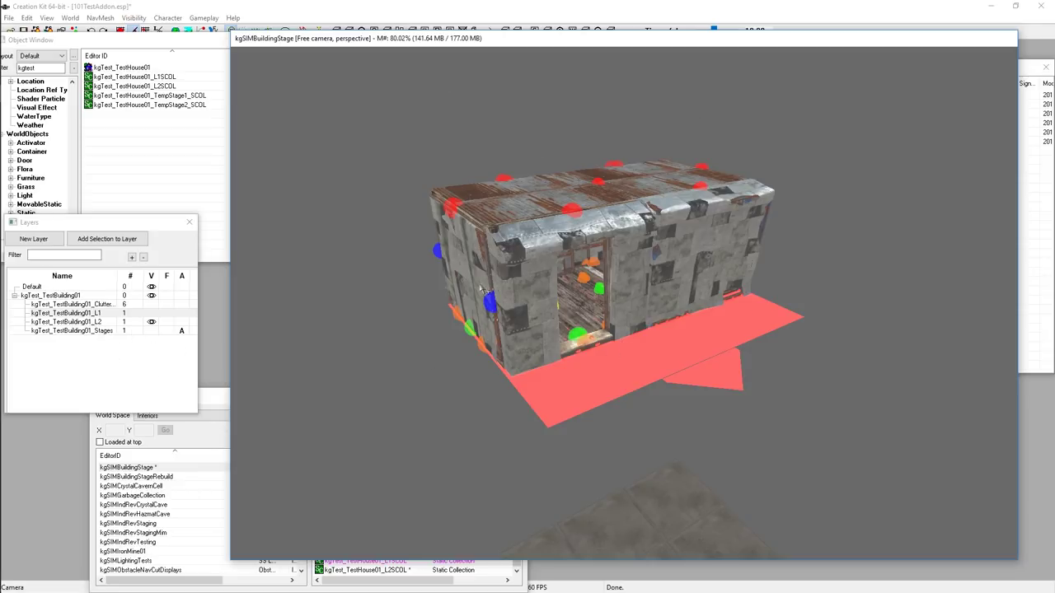
{"action": "middle_click_drag", "start_coordinate": [627, 328], "coordinate": [577, 345], "text": "shift"}
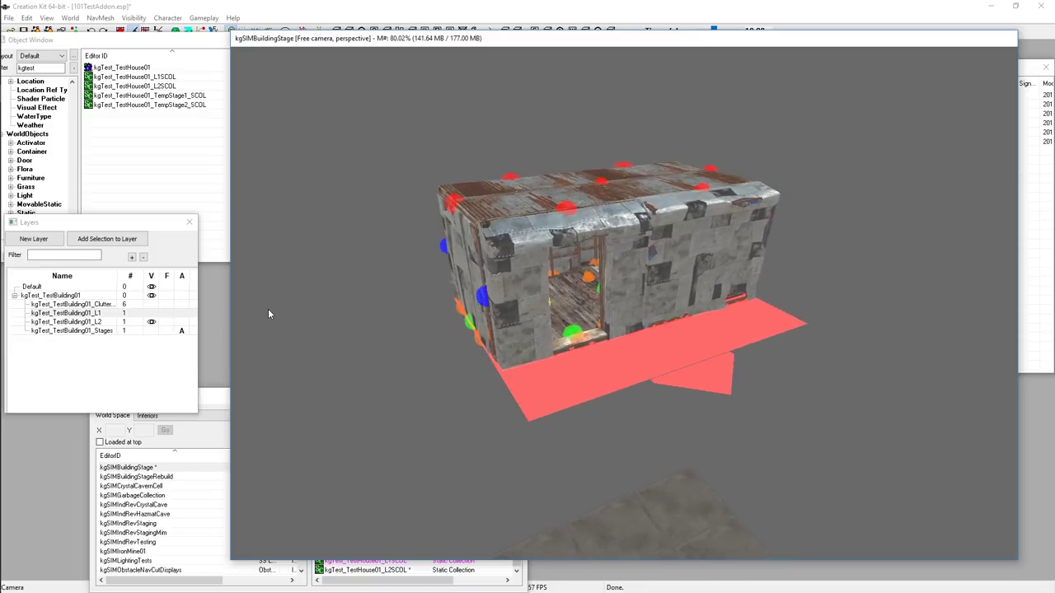
{"action": "left_click", "coordinate": [56, 346]}
{"action": "left_click_drag", "start_coordinate": [38, 332], "coordinate": [64, 340]}
{"action": "right_click", "coordinate": [41, 295]}
{"action": "double_click", "coordinate": [35, 295]}
{"action": "right_click", "coordinate": [37, 295]}
{"action": "double_click", "coordinate": [41, 297]}
{"action": "right_click", "coordinate": [42, 296]}
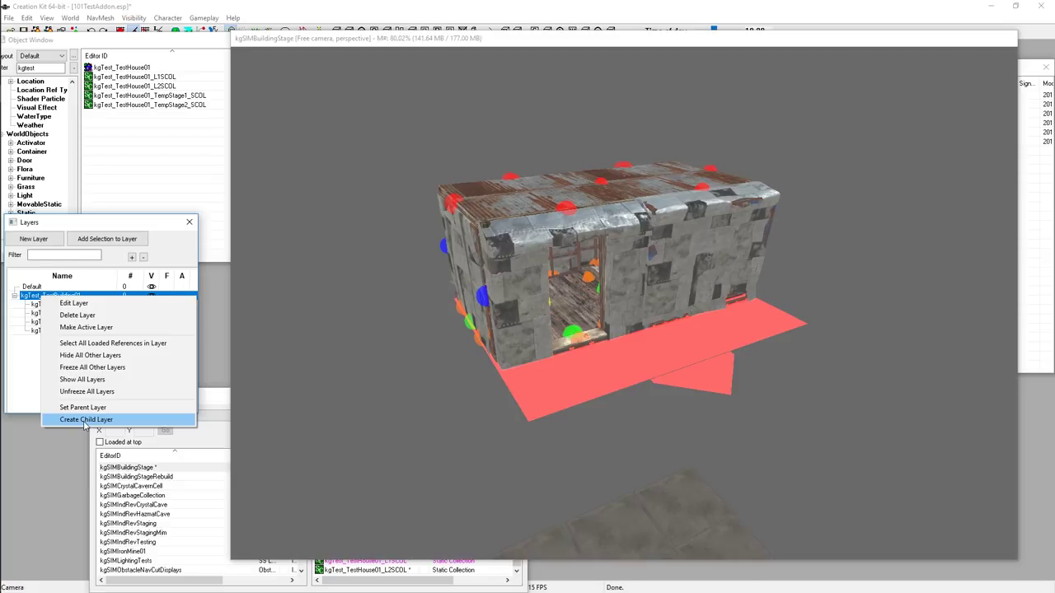
{"action": "left_click", "coordinate": [23, 353]}
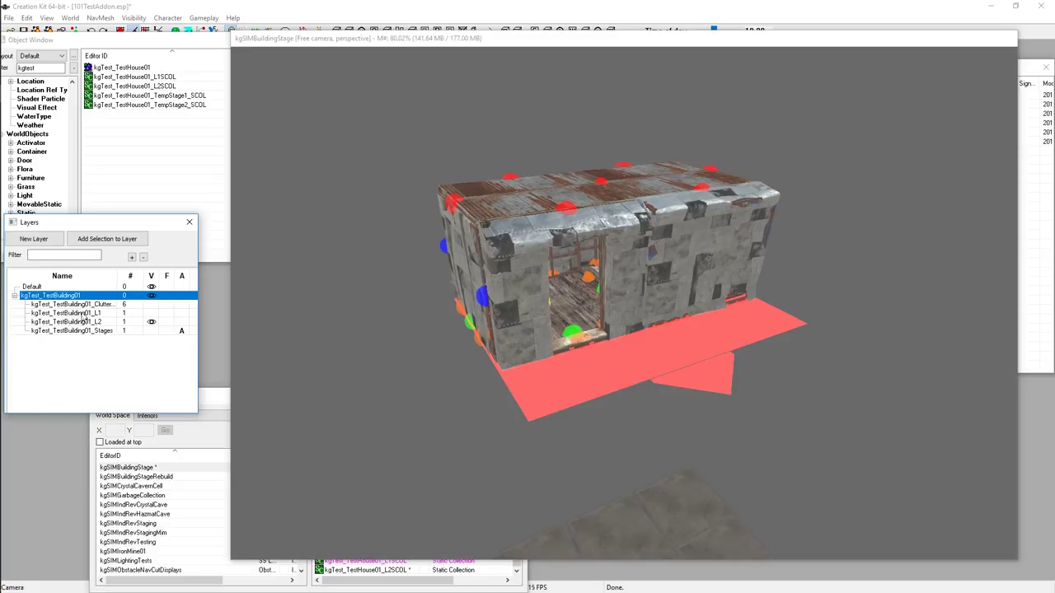
{"action": "left_click", "coordinate": [1051, 167]}
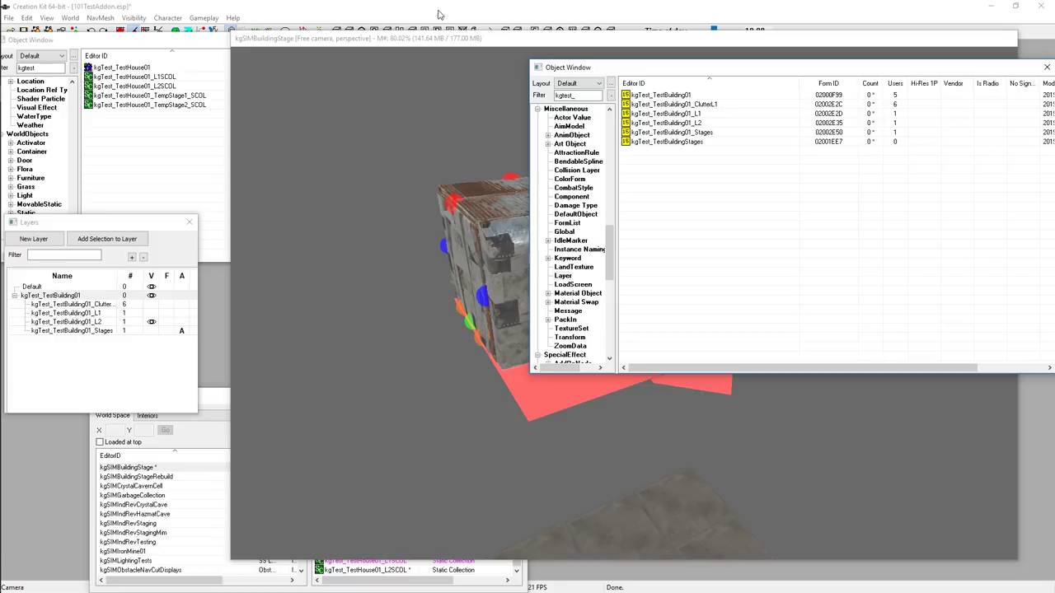
{"action": "left_click", "coordinate": [411, 50]}
{"action": "left_click", "coordinate": [105, 391]}
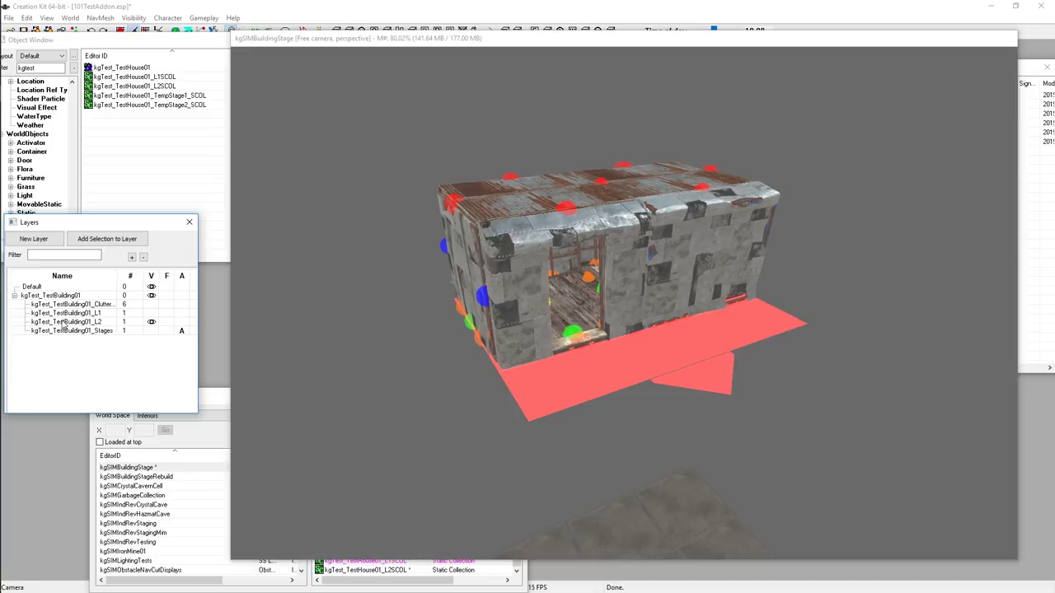
{"action": "left_click", "coordinate": [79, 314]}
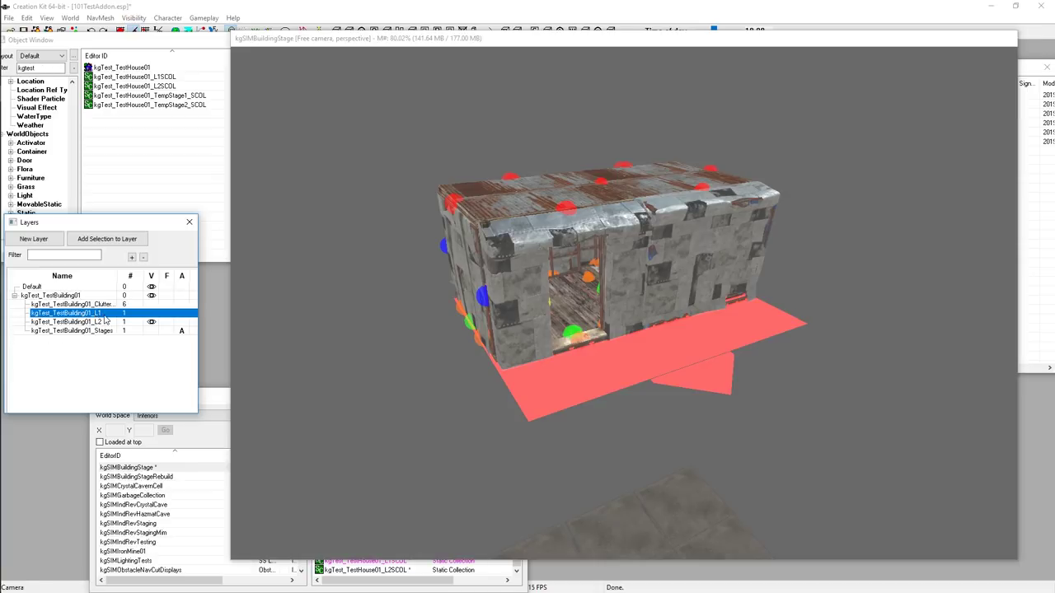
{"action": "left_click", "coordinate": [86, 323]}
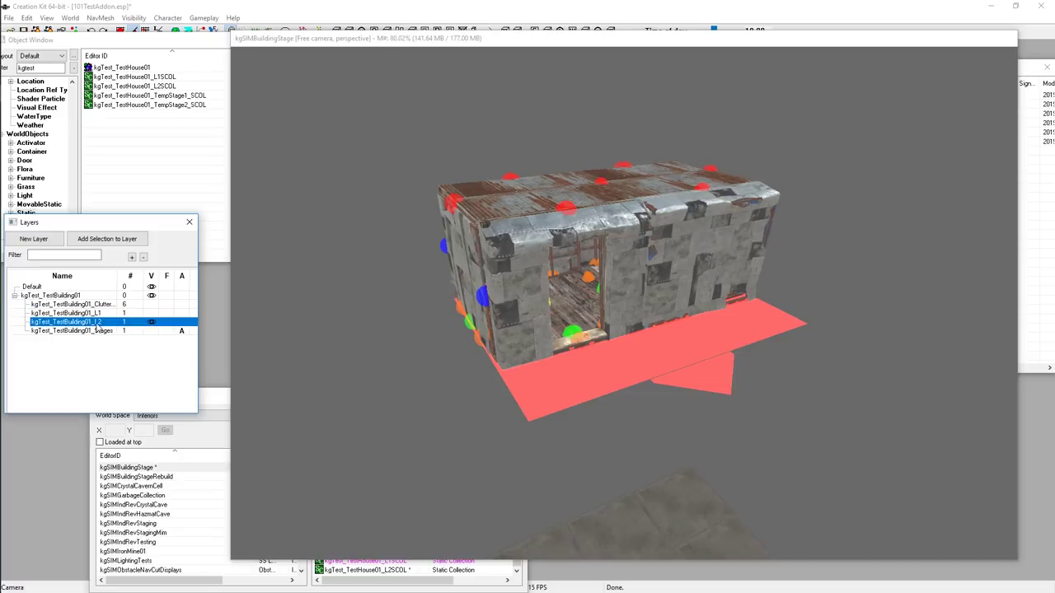
{"action": "left_click", "coordinate": [97, 314]}
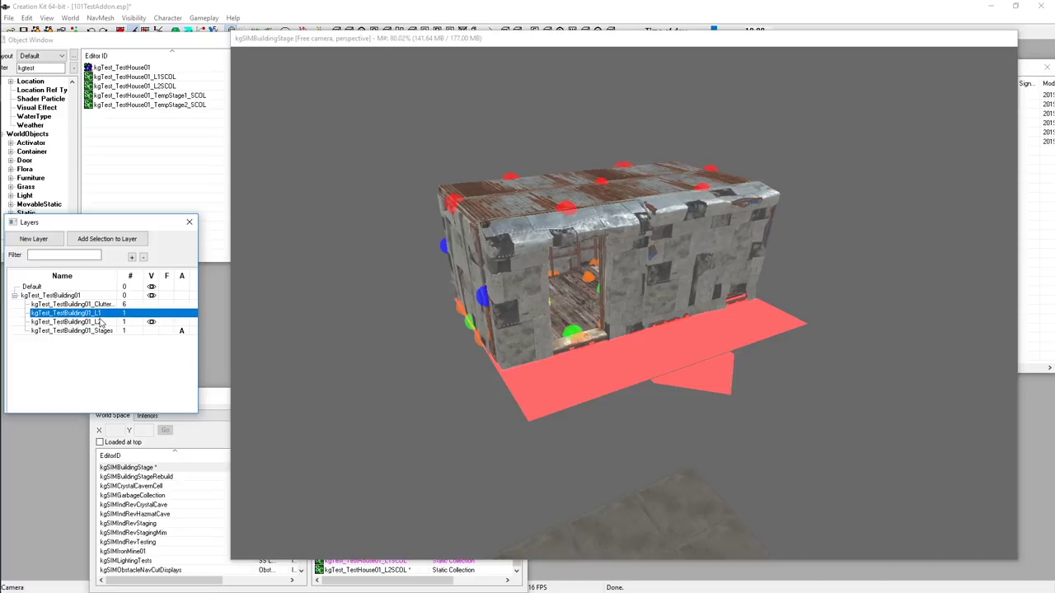
{"action": "left_click", "coordinate": [101, 323]}
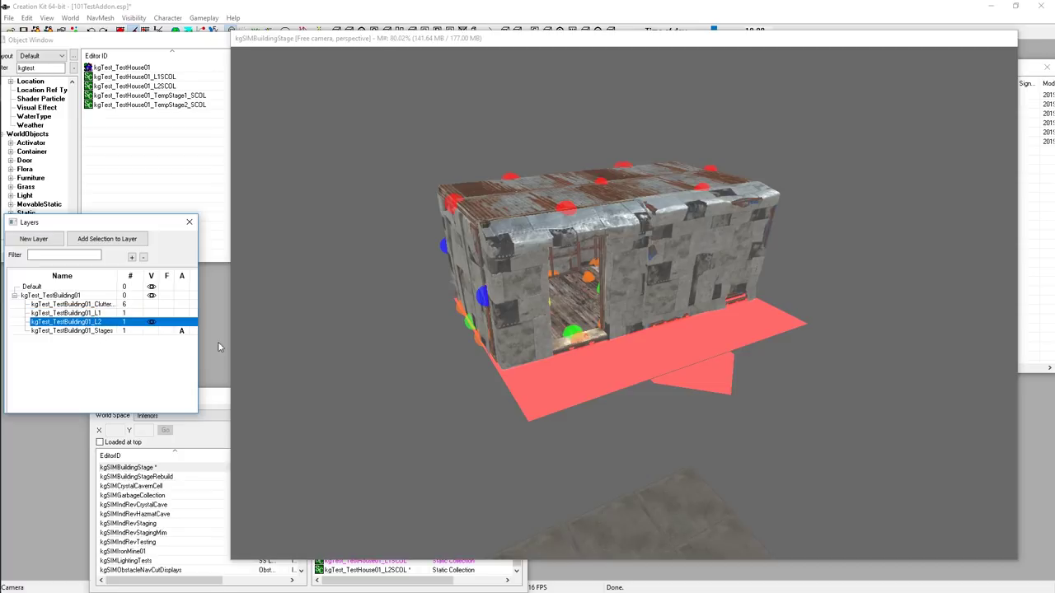
{"action": "left_click", "coordinate": [109, 331]}
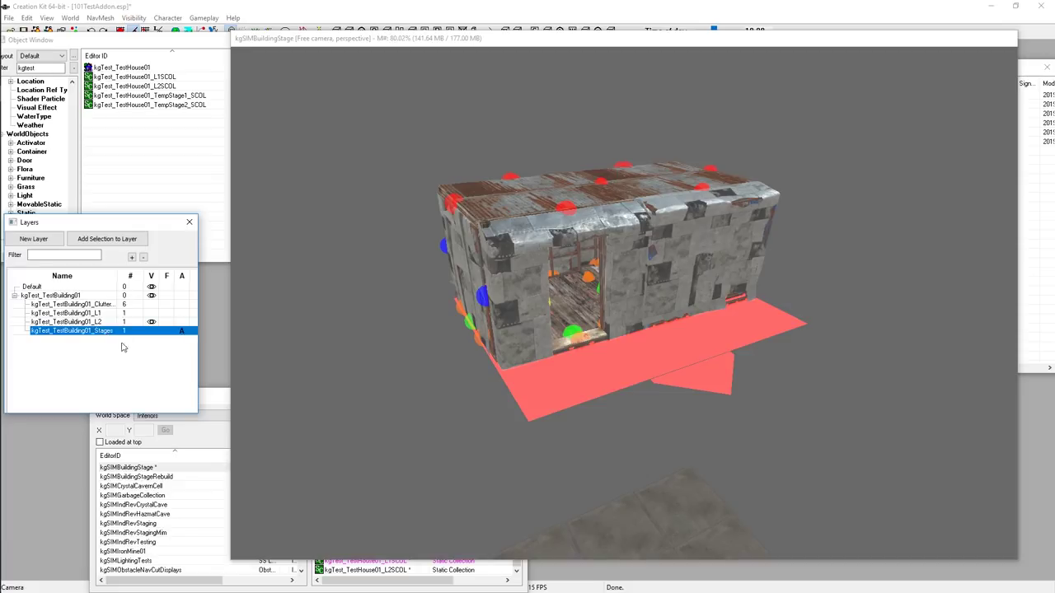
{"action": "left_click", "coordinate": [94, 306]}
{"action": "left_click", "coordinate": [151, 305]}
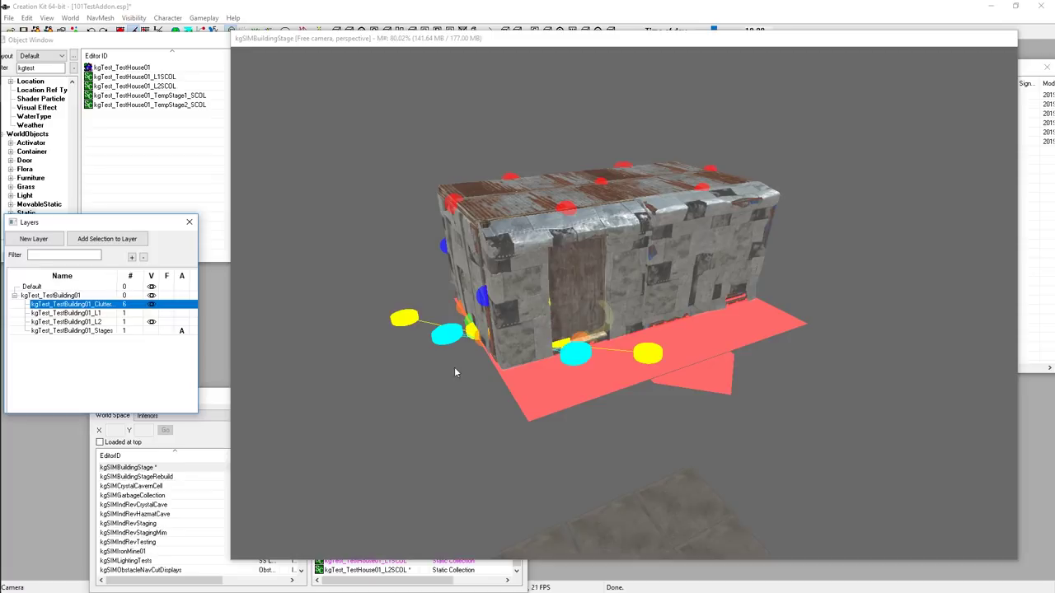
{"action": "middle_click_drag", "start_coordinate": [583, 286], "coordinate": [454, 336]}
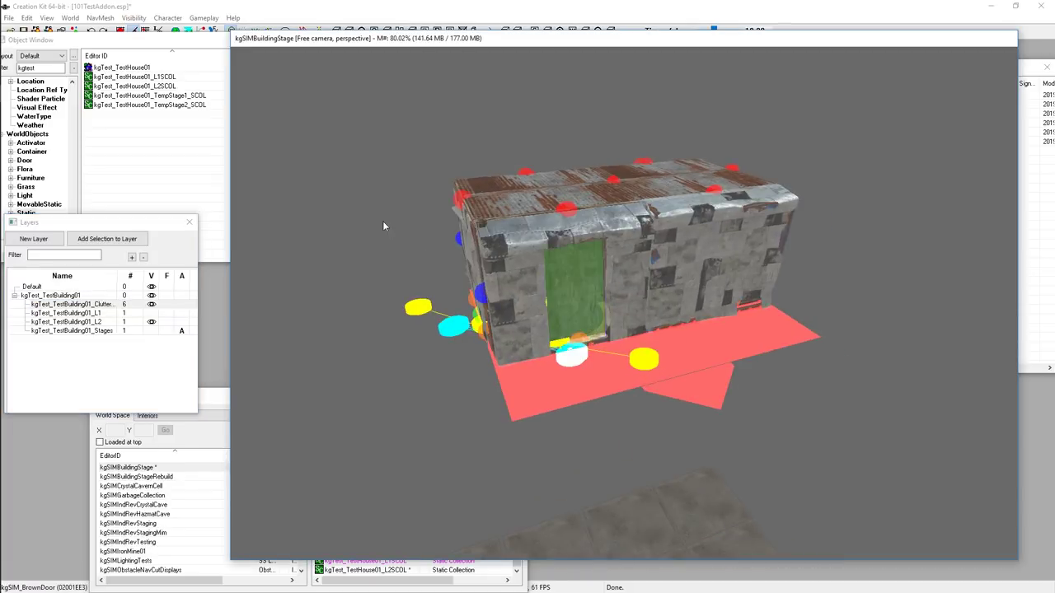
{"action": "left_click", "coordinate": [151, 306]}
{"action": "middle_click_drag", "start_coordinate": [397, 248], "coordinate": [415, 282]}
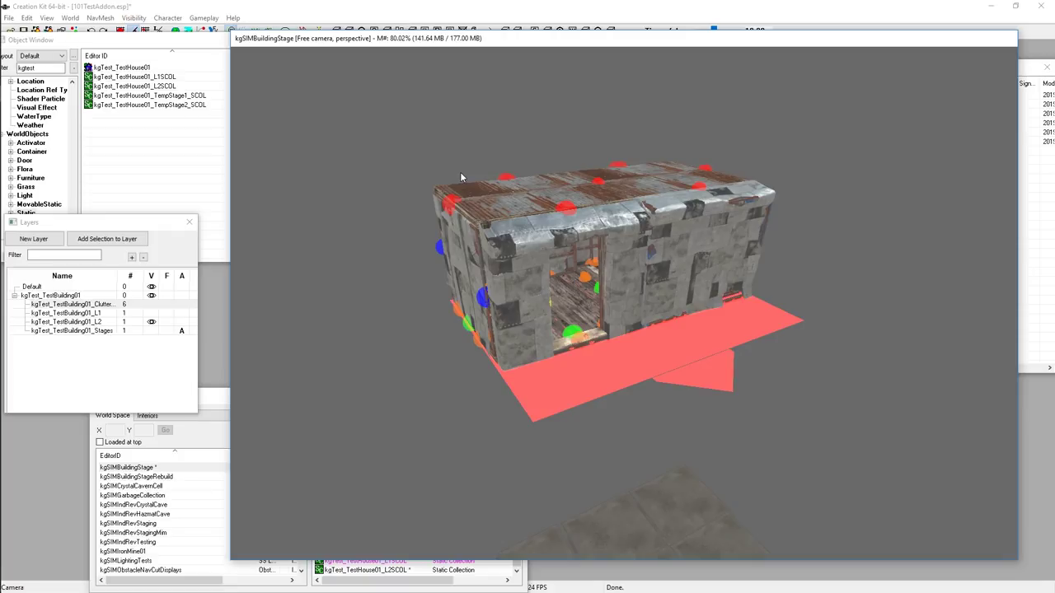
- Select then deselect the building collection, and bring the kgtest-filtered Object Window to the front
{"action": "left_click", "coordinate": [362, 279]}
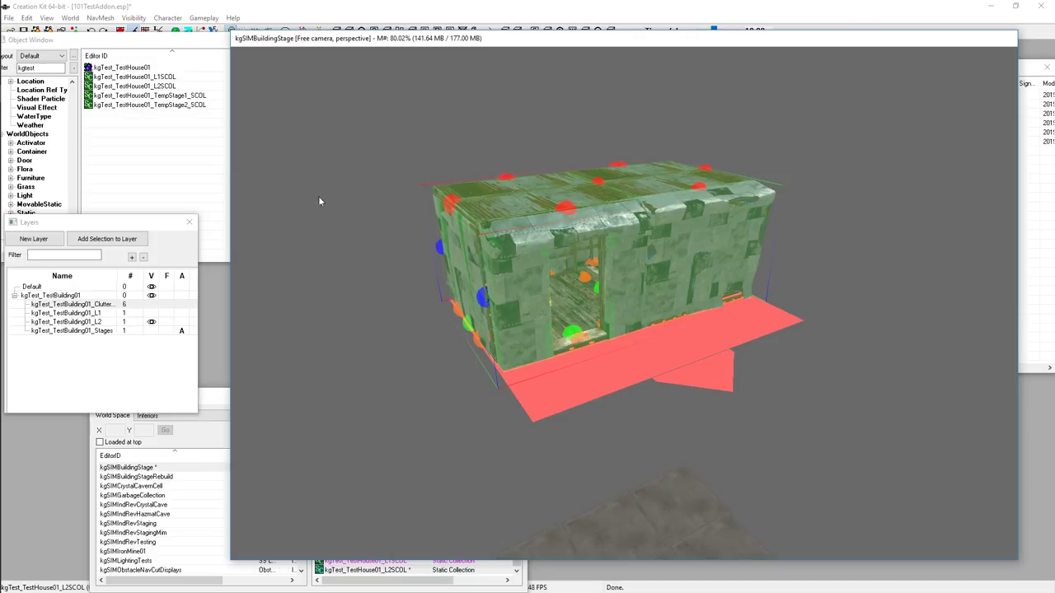
{"action": "left_click", "coordinate": [291, 228]}
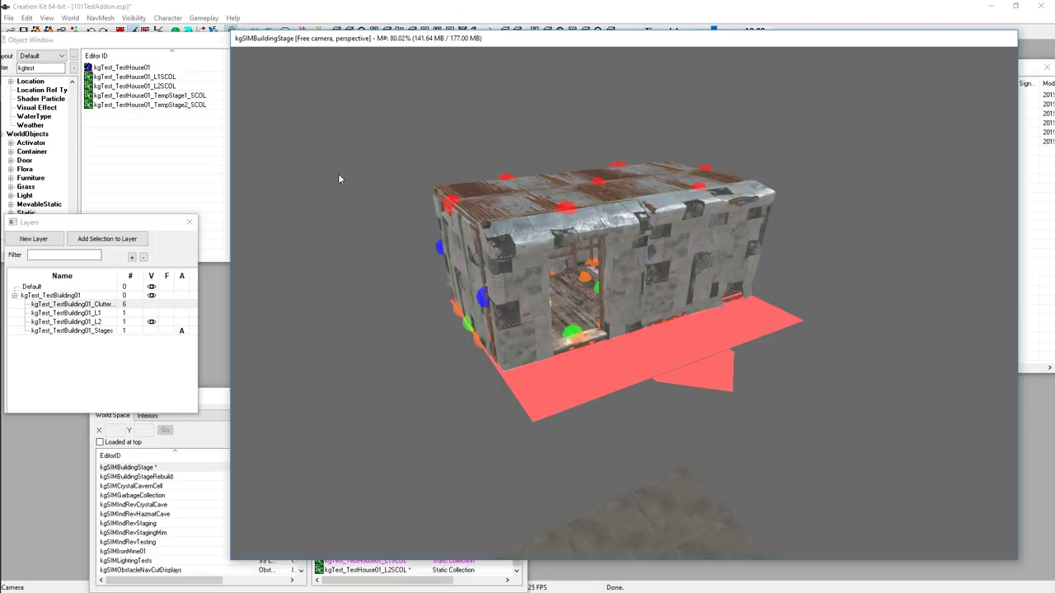
{"action": "left_click", "coordinate": [170, 193]}
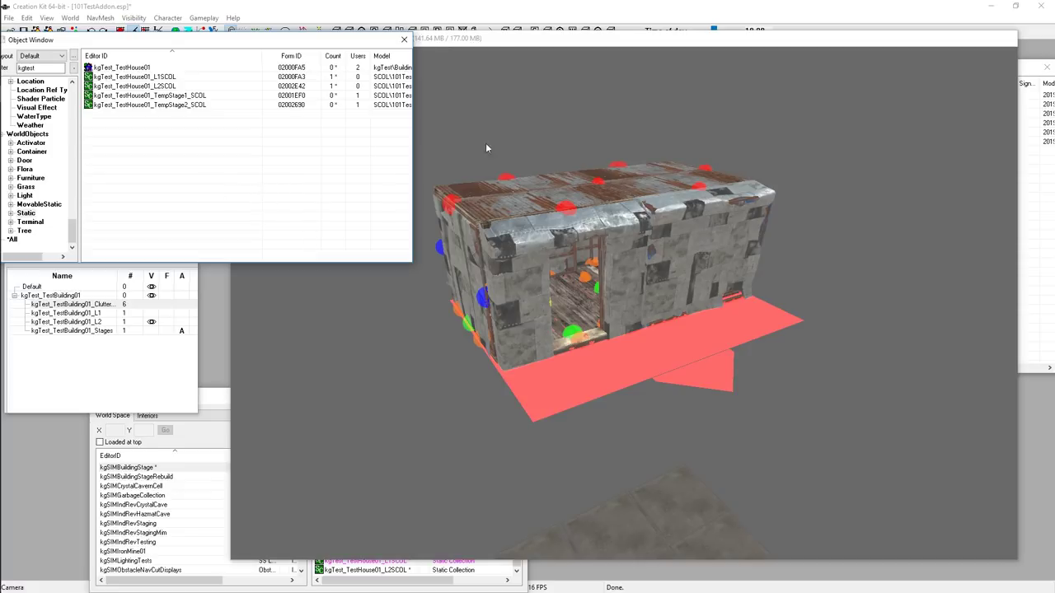
- Bring the kgSIMBuildingStage render forward and orbit to view the L2 building shell from above
{"action": "left_click", "coordinate": [527, 210]}
{"action": "middle_click_drag", "start_coordinate": [546, 211], "coordinate": [805, 187]}
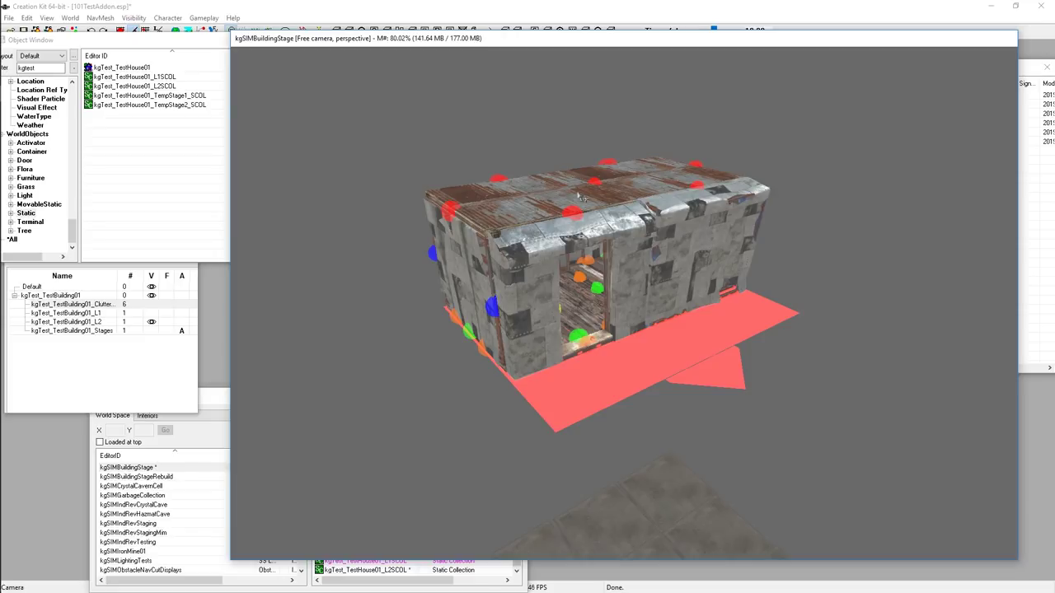
{"action": "mouse_move", "coordinate": [779, 270]}
{"action": "middle_mouse_down"}
{"action": "mouse_move", "coordinate": [786, 282]}
{"action": "mouse_move", "coordinate": [786, 253]}
{"action": "middle_mouse_up"}
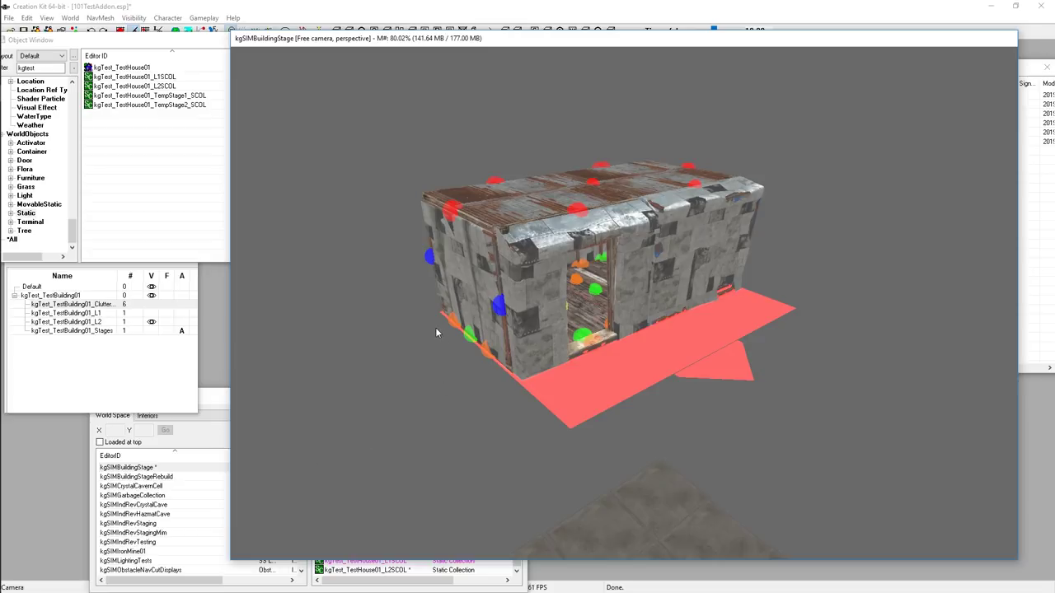
- Hide L2, show the smaller L1 house, and turn on the Stages layer's visibility
{"action": "left_click", "coordinate": [150, 322]}
{"action": "left_click", "coordinate": [151, 313]}
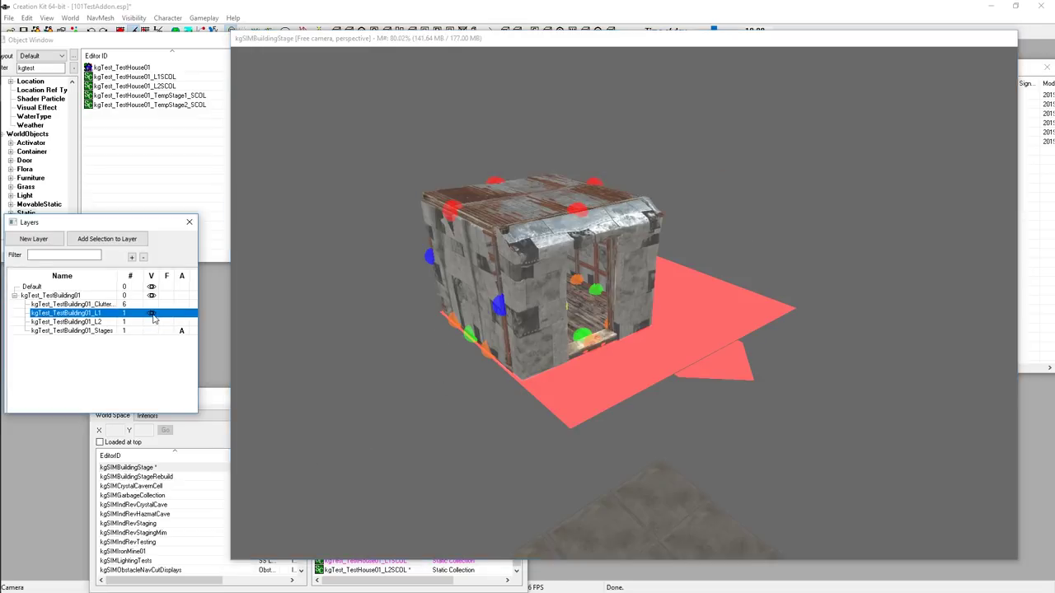
{"action": "middle_click_drag", "start_coordinate": [426, 385], "coordinate": [294, 334]}
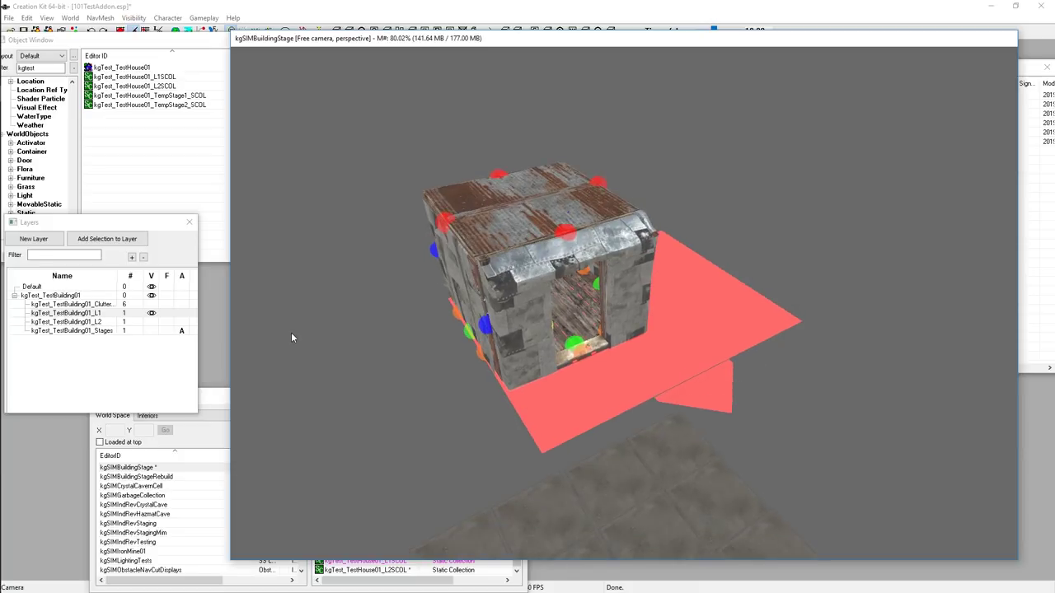
{"action": "left_click", "coordinate": [151, 331]}
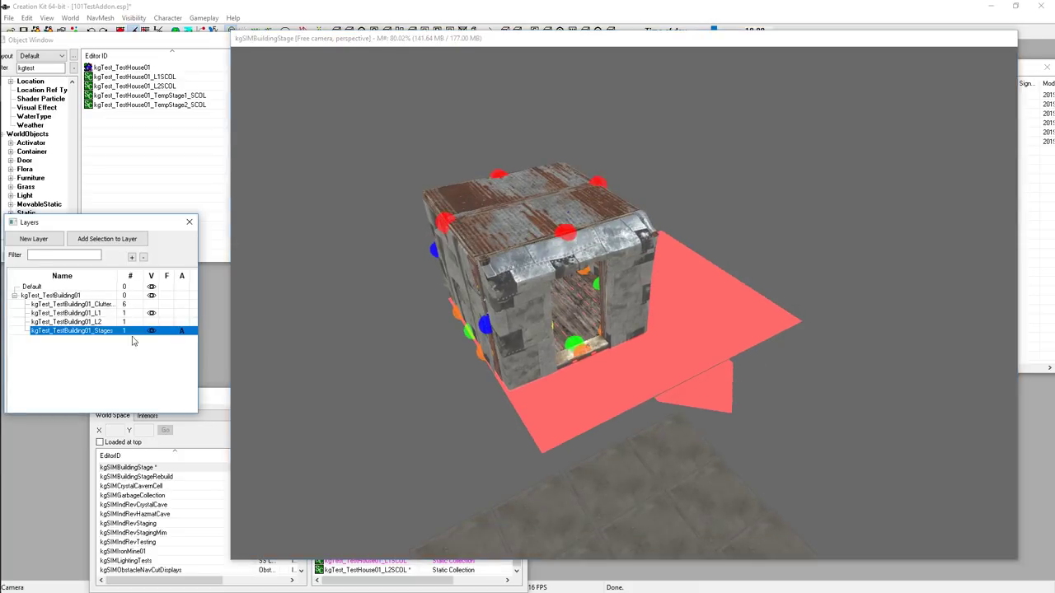
{"action": "left_click", "coordinate": [334, 387]}
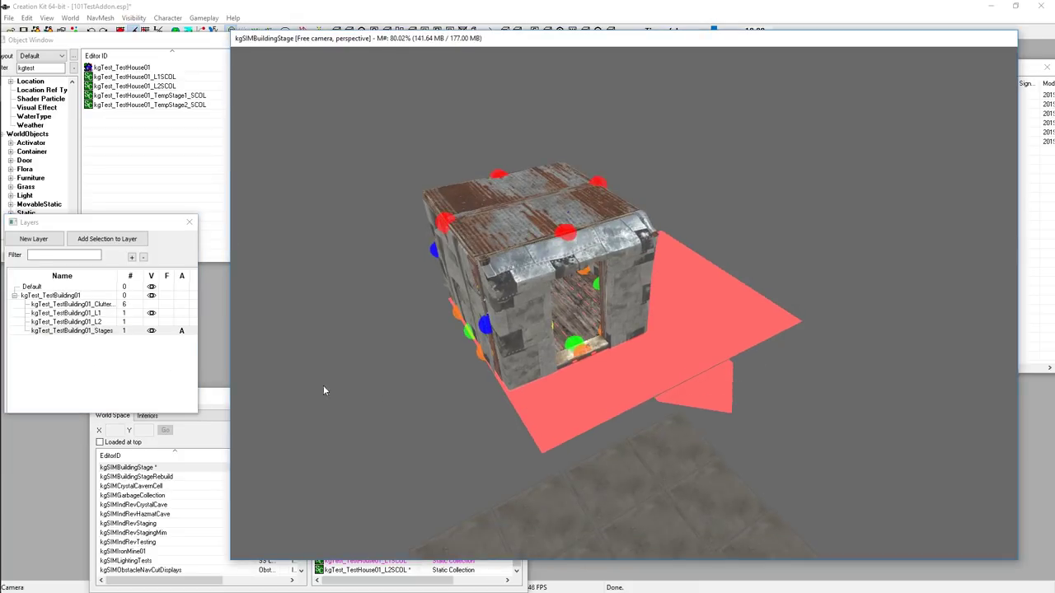
- Hide L1, then select the remaining Stages building and delete it
{"action": "left_click", "coordinate": [152, 314]}
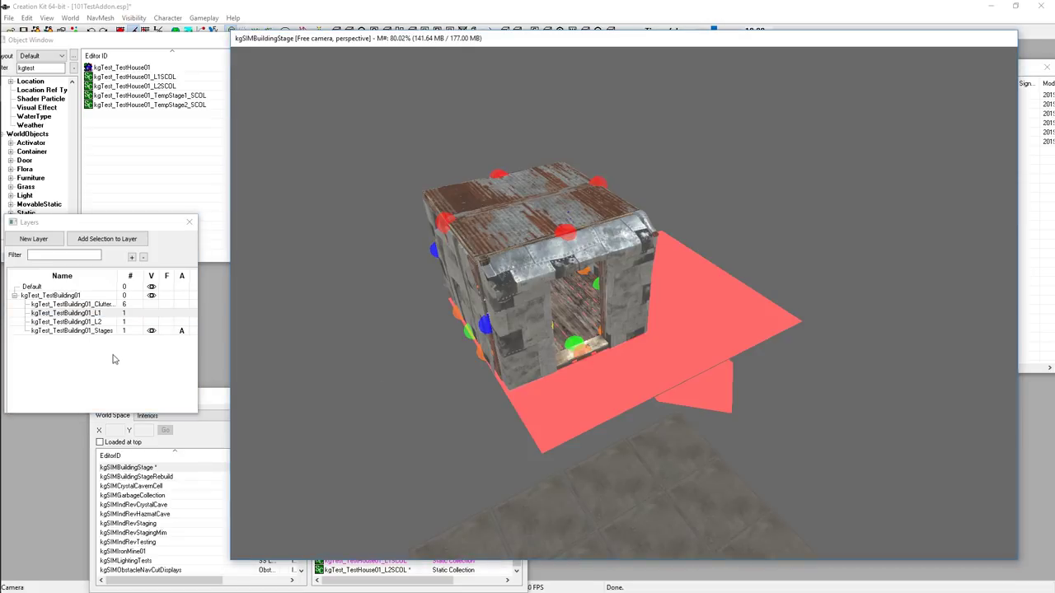
{"action": "left_click", "coordinate": [554, 250]}
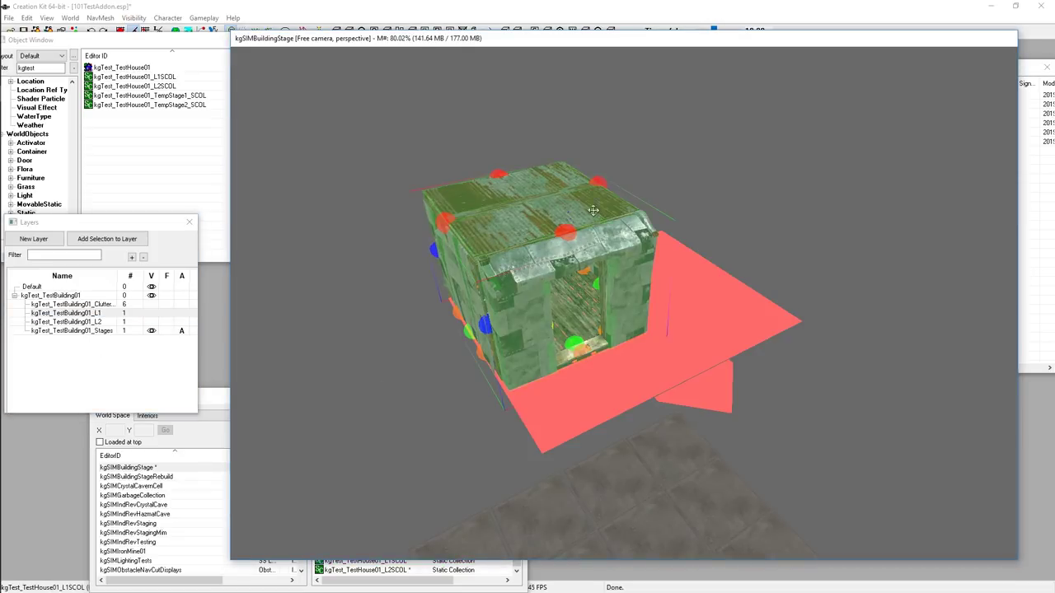
{"action": "left_click", "coordinate": [97, 332]}
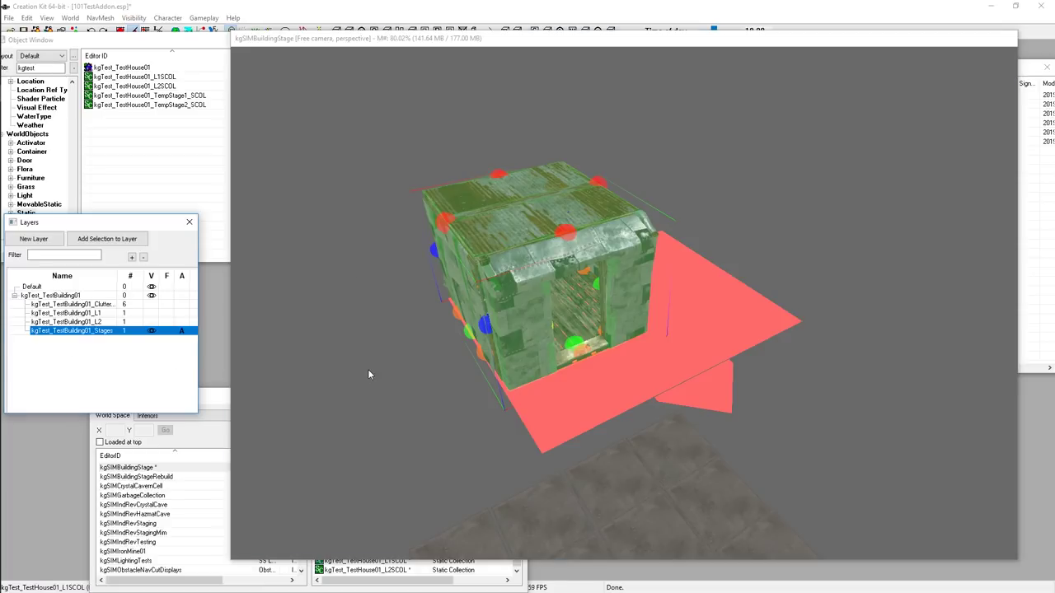
{"action": "left_click", "coordinate": [438, 321]}
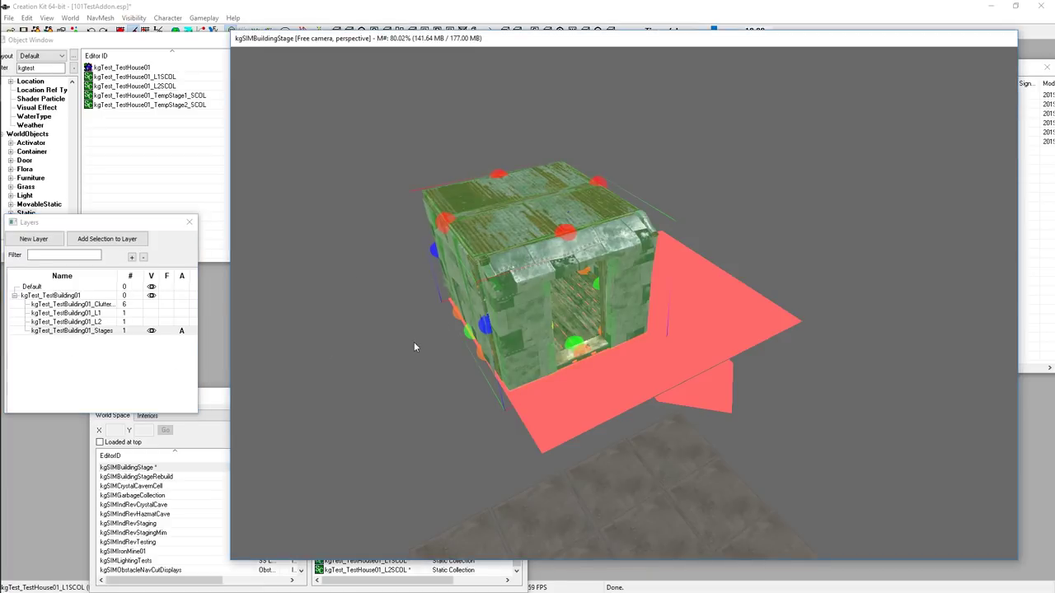
{"action": "key", "text": "Delete"}
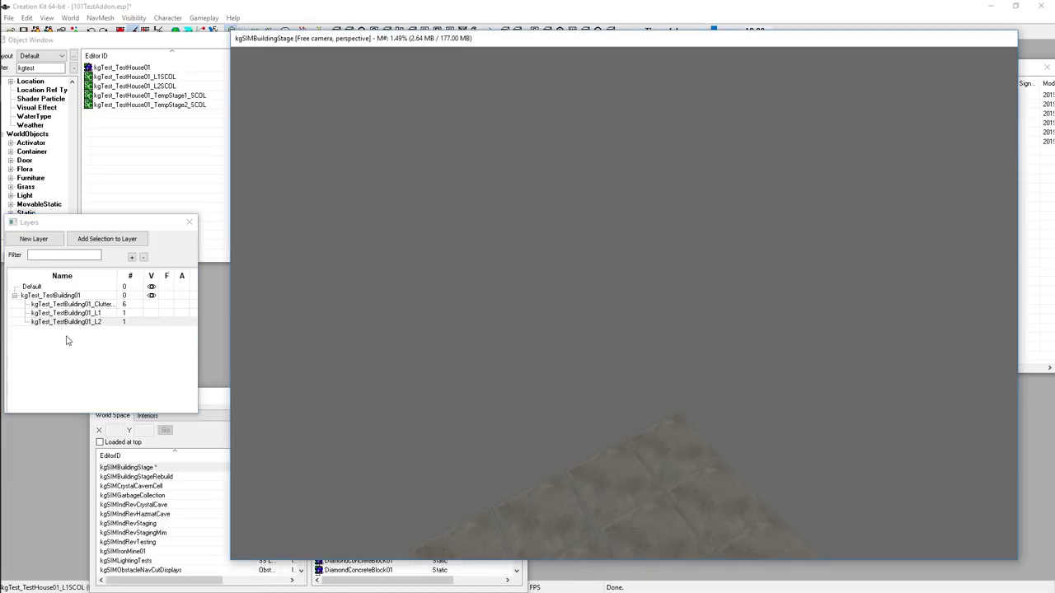
- Start a new child layer under the kgTest_TestBuilding01 parent, with the Object Window repositioned alongside
{"action": "left_click", "coordinate": [49, 297]}
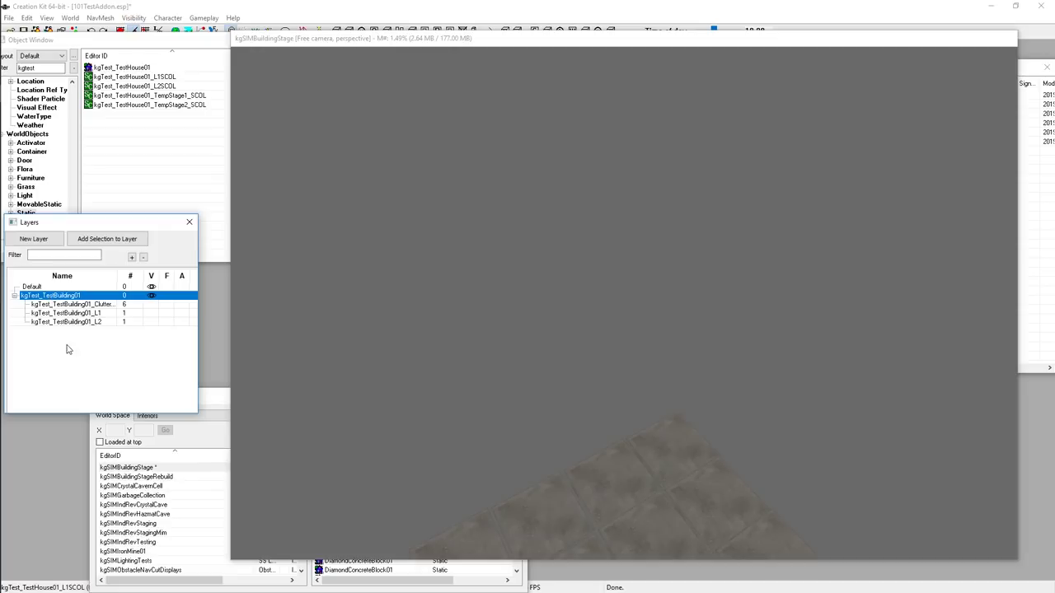
{"action": "left_click", "coordinate": [37, 241]}
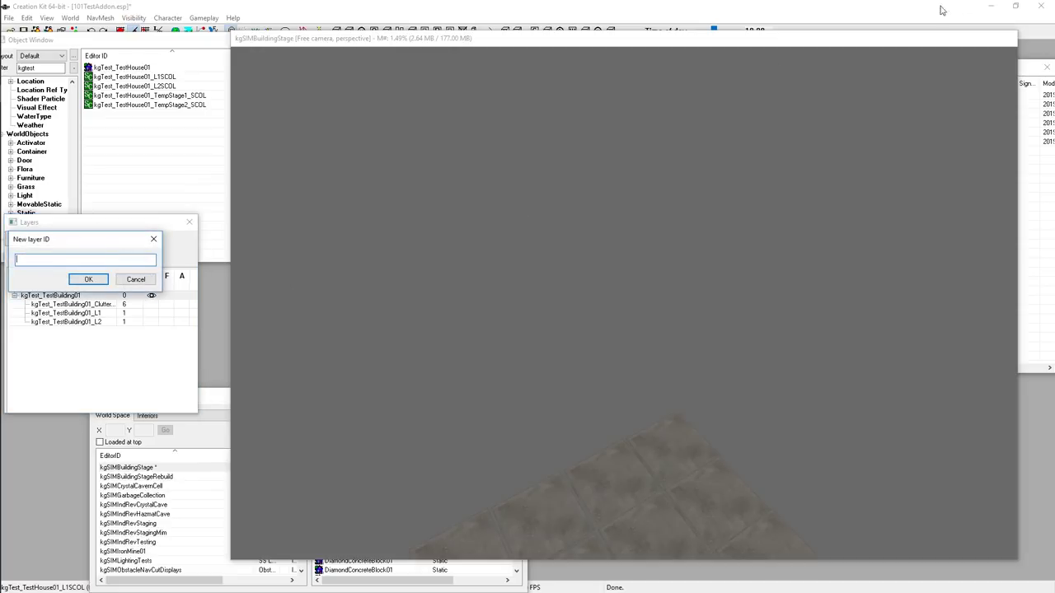
{"action": "left_click", "coordinate": [1025, 72]}
{"action": "mouse_move", "coordinate": [648, 67]}
{"action": "left_mouse_down"}
{"action": "mouse_move", "coordinate": [664, 75]}
{"action": "mouse_move", "coordinate": [646, 81]}
{"action": "left_mouse_up"}
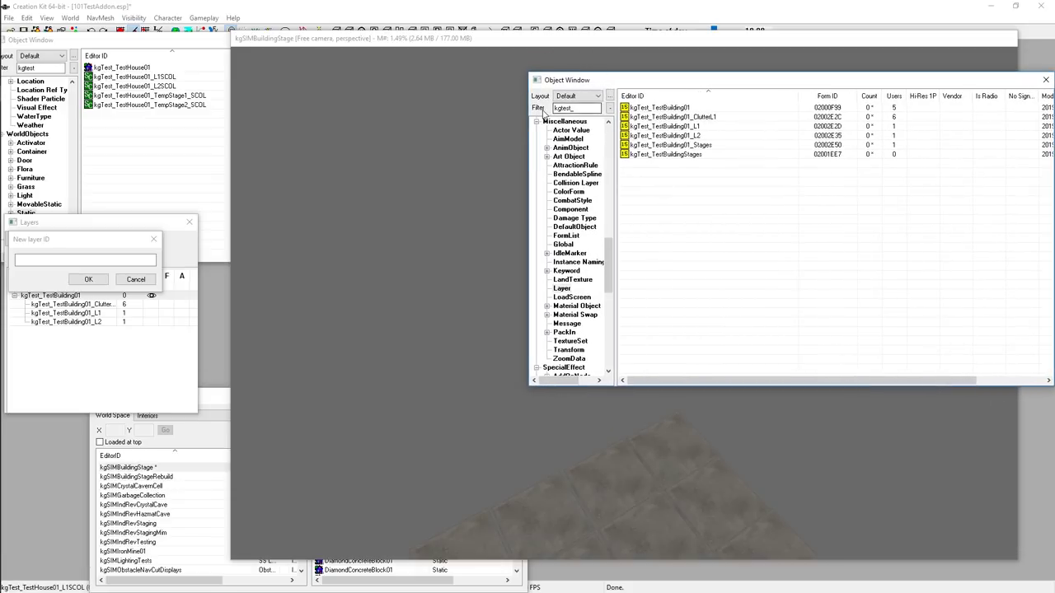
- Name the new layer kgTest_TestBuilding01_Stages by copying the existing record's name, confirming reuse of that record
{"action": "left_click", "coordinate": [690, 146]}
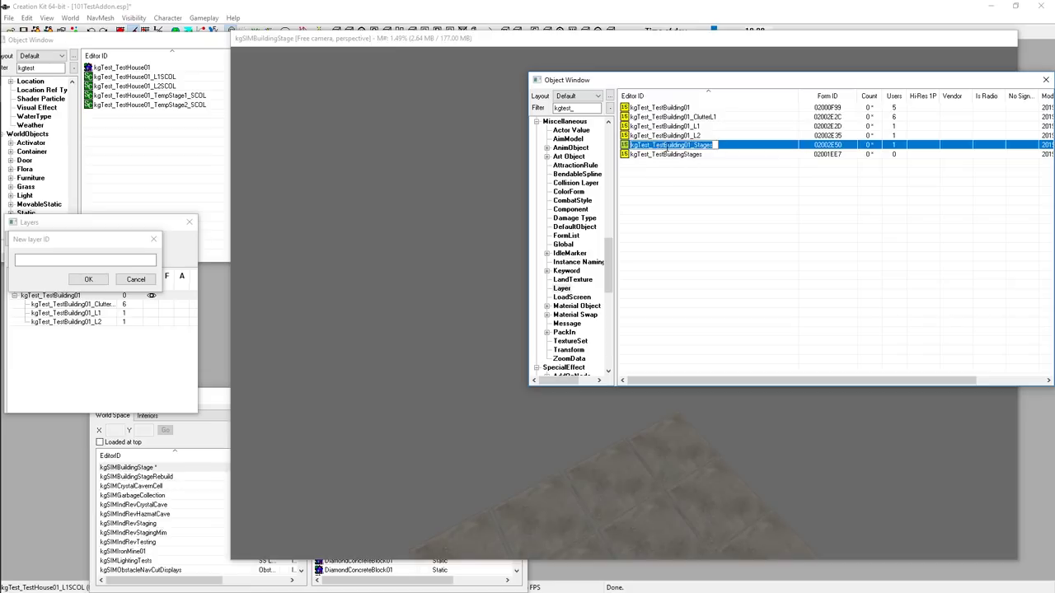
{"action": "left_click", "coordinate": [662, 145]}
{"action": "key", "text": "ctrl+c"}
{"action": "left_click", "coordinate": [103, 259]}
{"action": "key", "text": "ctrl+v"}
{"action": "left_click", "coordinate": [89, 279]}
{"action": "left_click", "coordinate": [565, 336]}
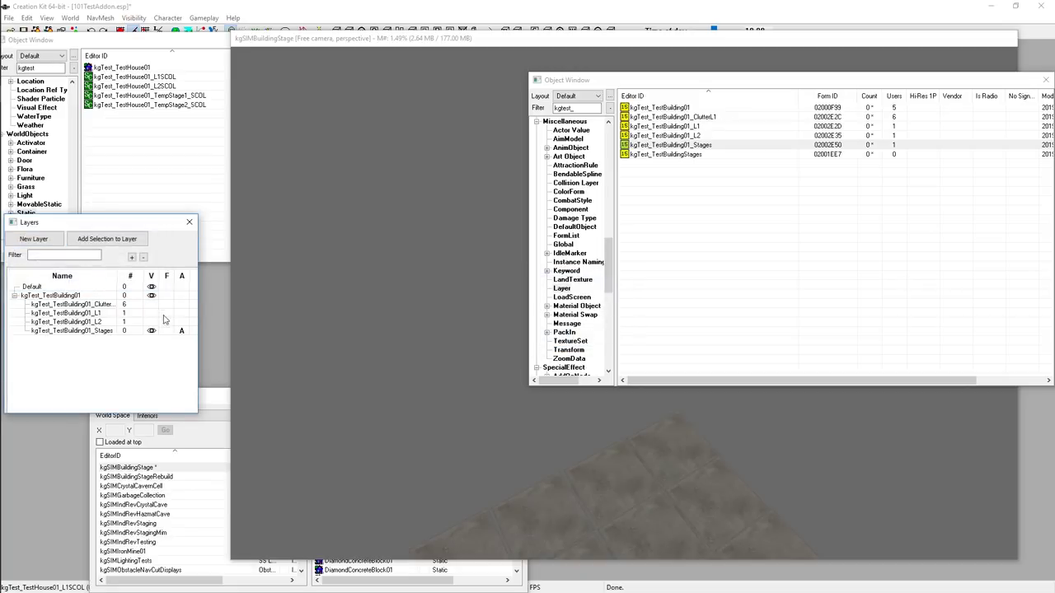
- Select the recreated Stages layer, show L1 again, and select the test house in the render
{"action": "left_click", "coordinate": [104, 333]}
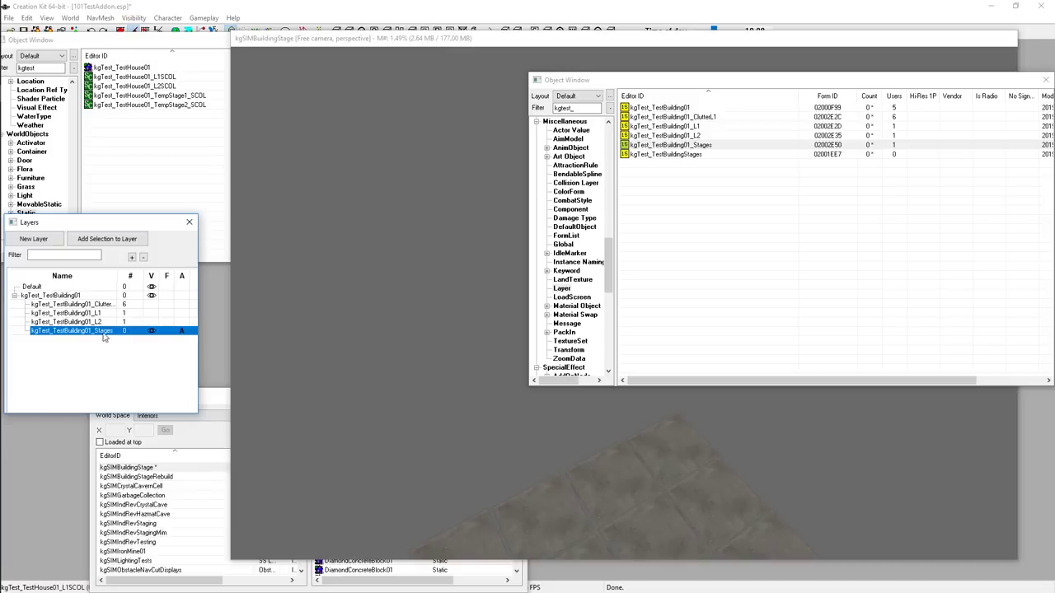
{"action": "left_click", "coordinate": [150, 314]}
{"action": "left_click", "coordinate": [496, 209]}
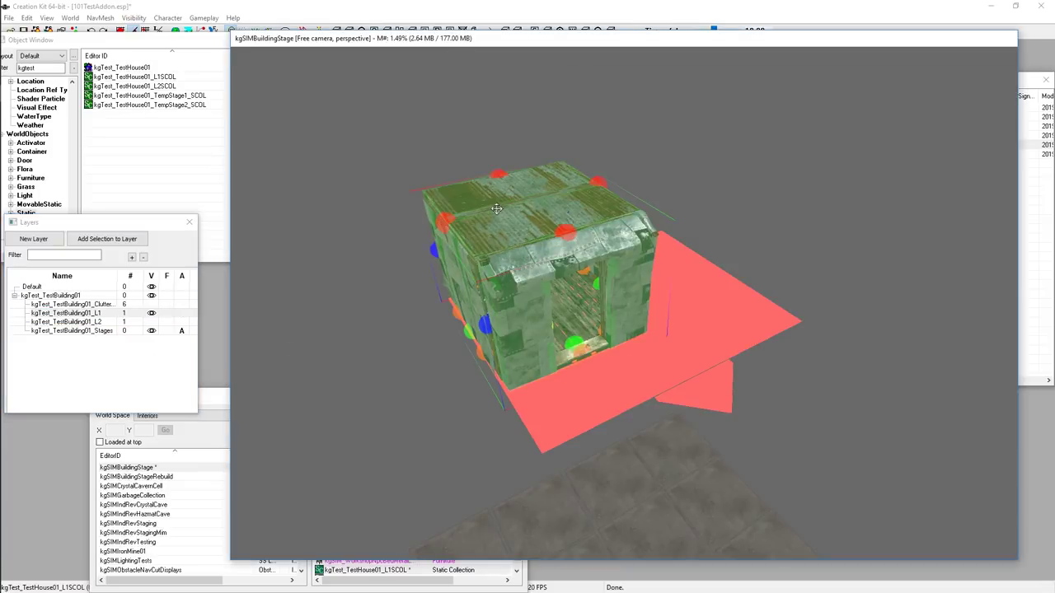